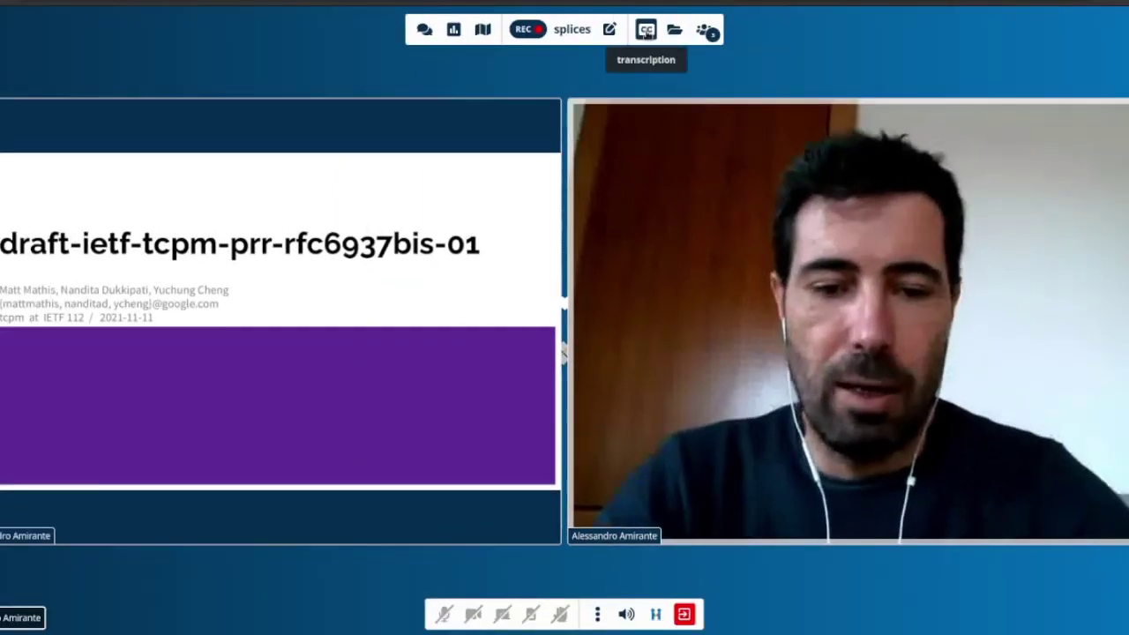
Open the CC live transcription panel and start the transcription view
{"action": "left_click", "coordinate": [646, 30]}
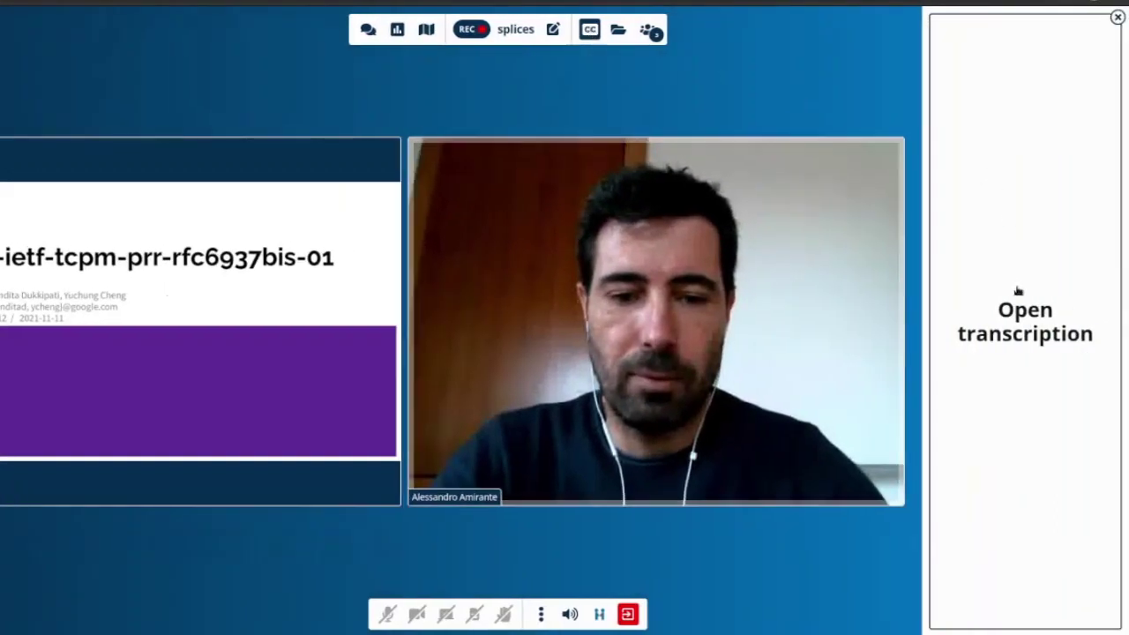
{"action": "left_click", "coordinate": [1030, 362]}
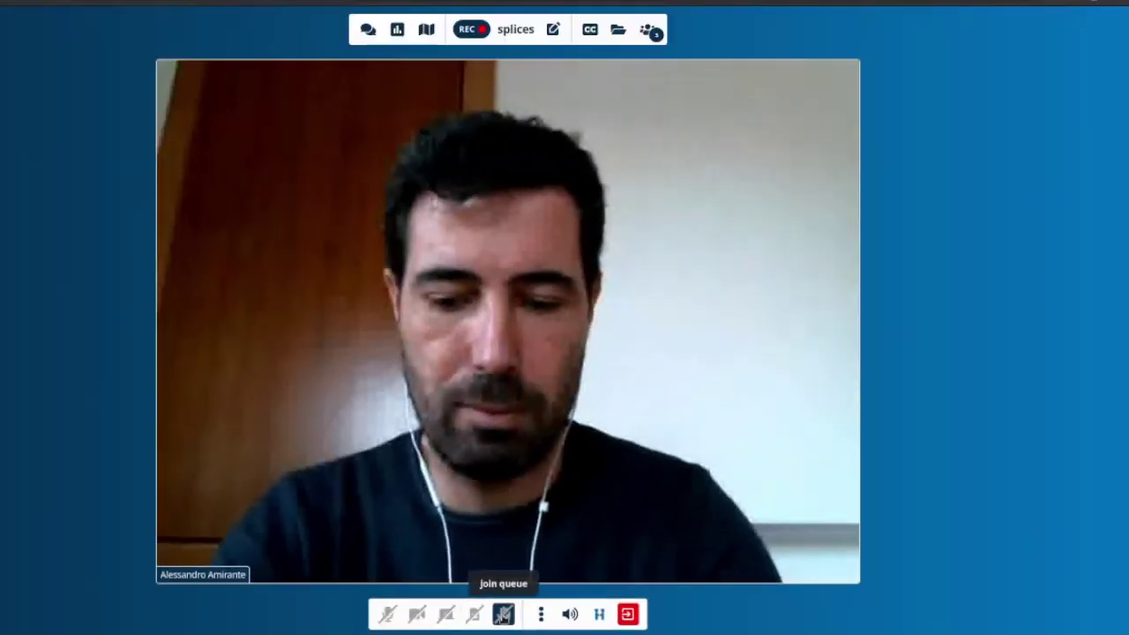
Join the speaking queue, switch camera and microphone on then off, and leave the queue
{"action": "left_click", "coordinate": [552, 578]}
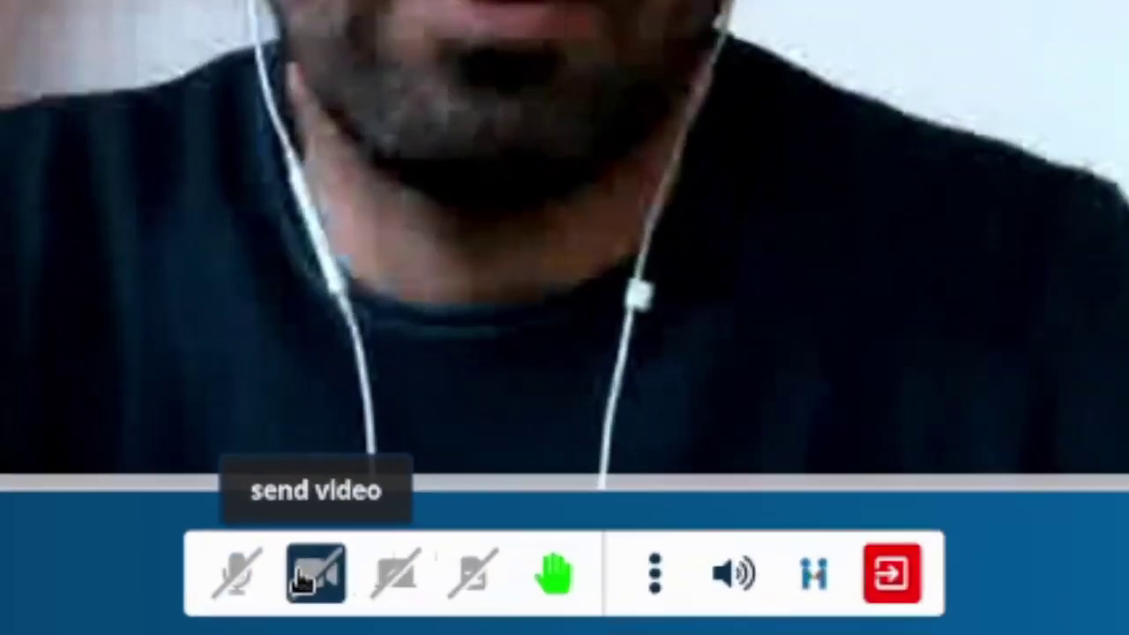
{"action": "left_click", "coordinate": [416, 615]}
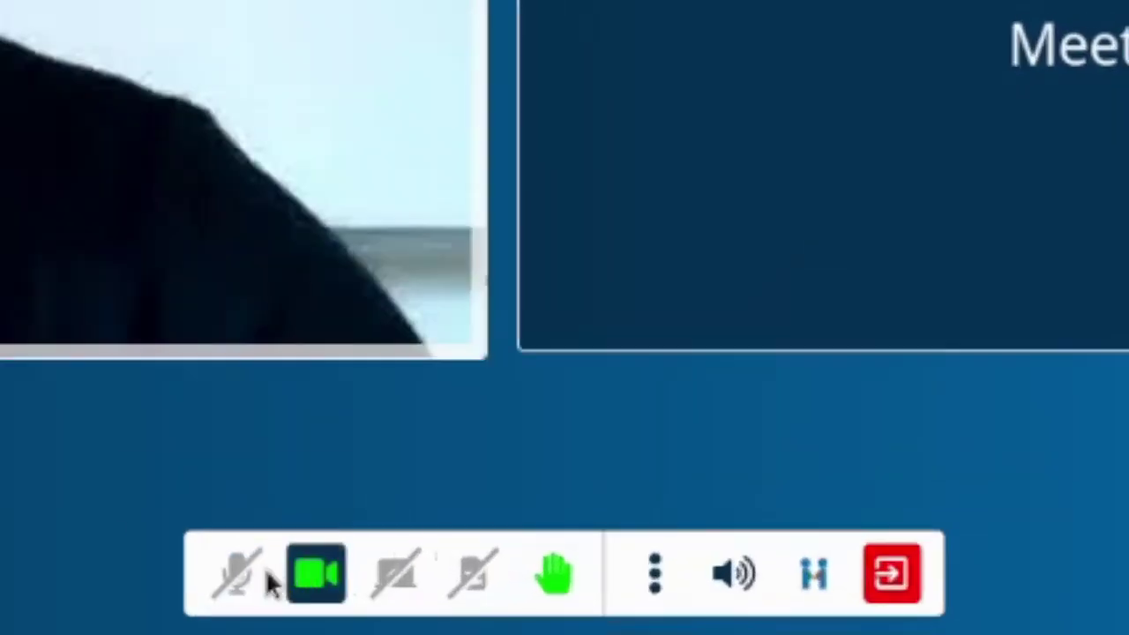
{"action": "left_click", "coordinate": [235, 575]}
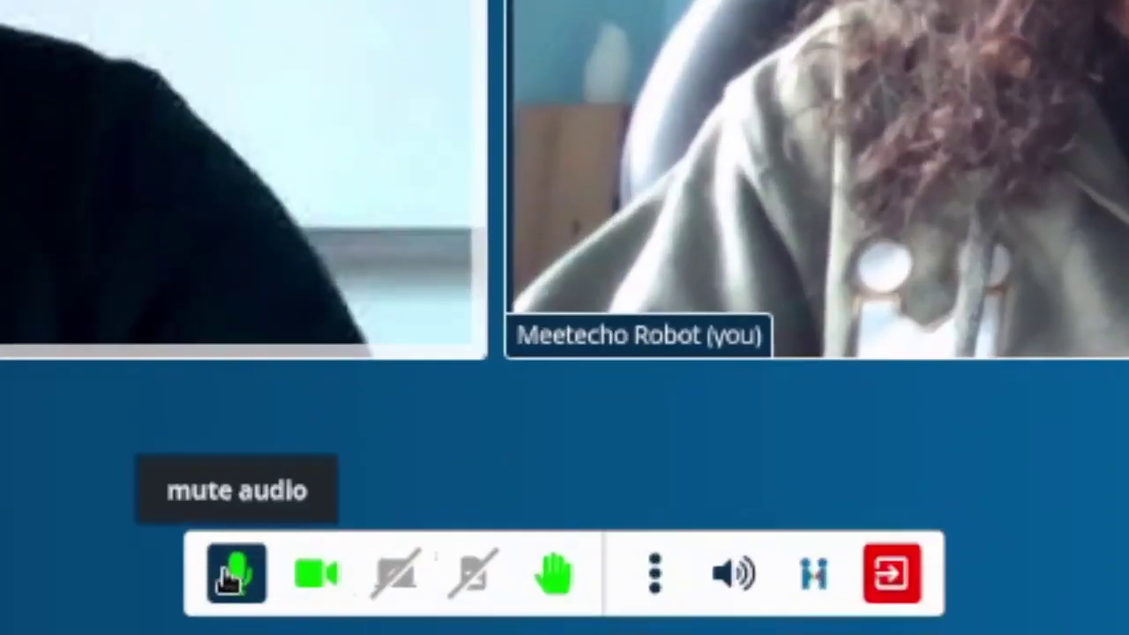
{"action": "left_click", "coordinate": [388, 616]}
{"action": "left_click", "coordinate": [315, 574]}
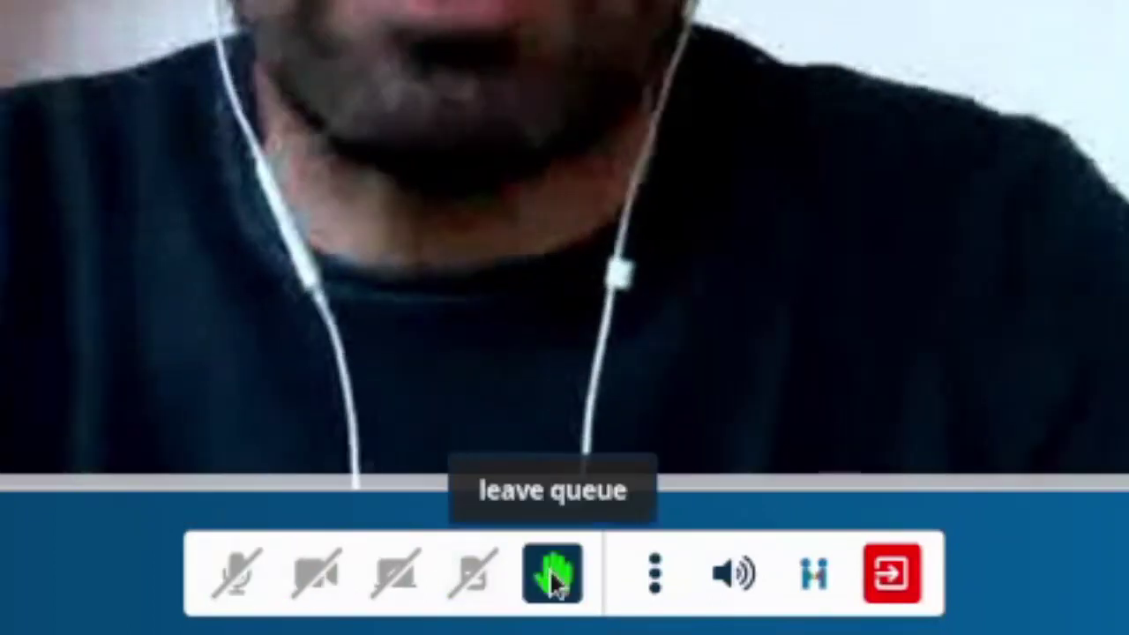
{"action": "left_click", "coordinate": [553, 577]}
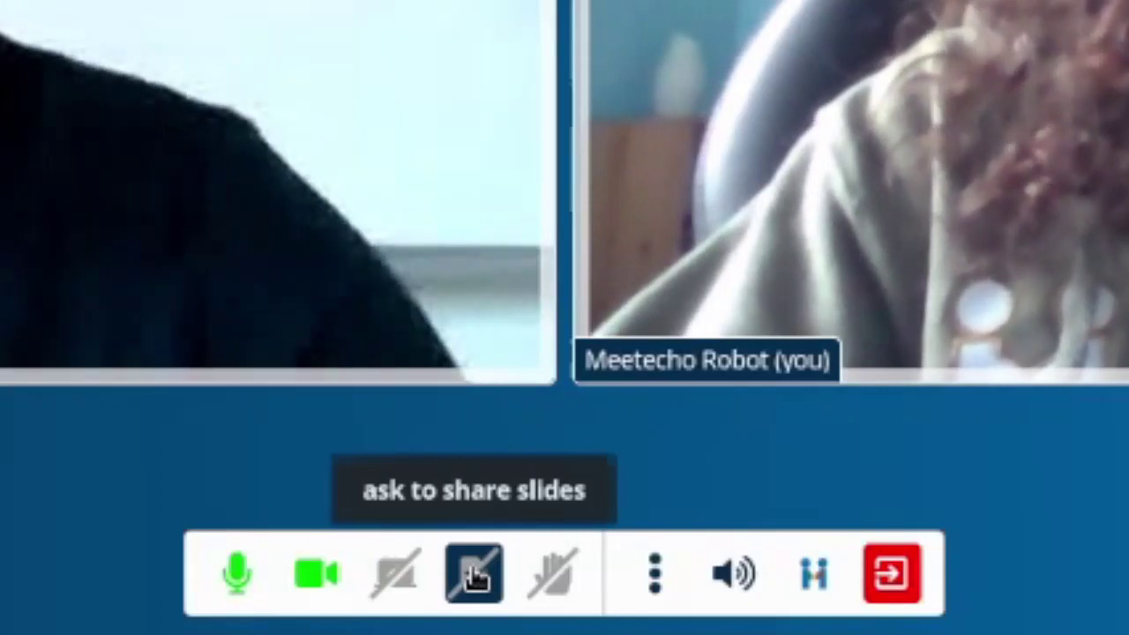
Request slide sharing, browse the deck list, and confirm the slides-112-tcpm-revised-cubic deck
{"action": "left_click", "coordinate": [474, 575]}
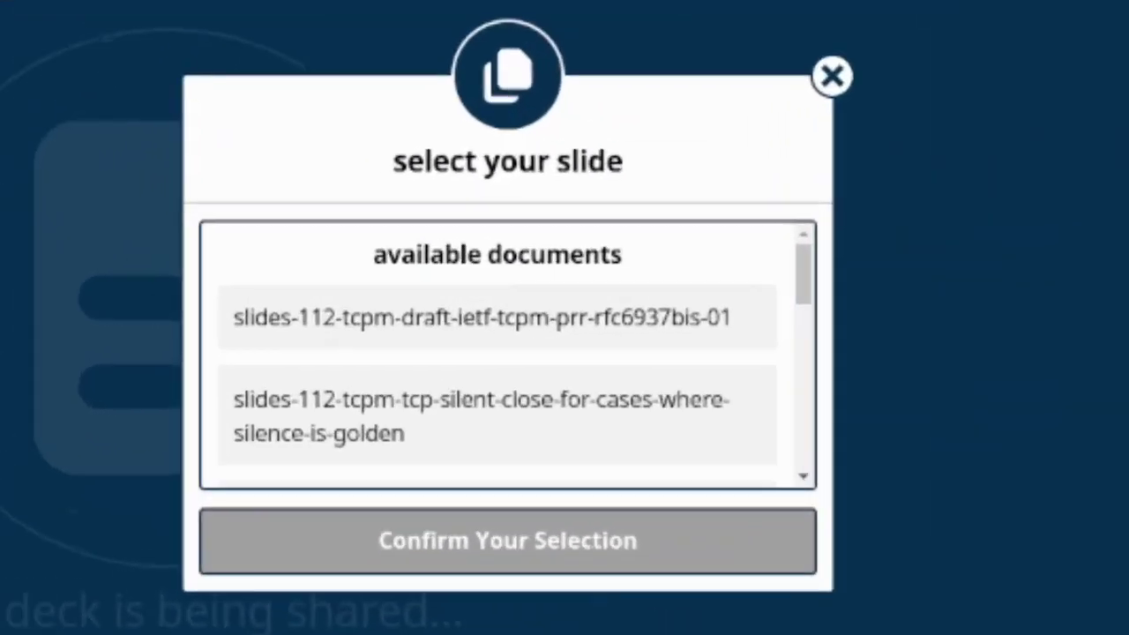
{"action": "left_click", "coordinate": [489, 317]}
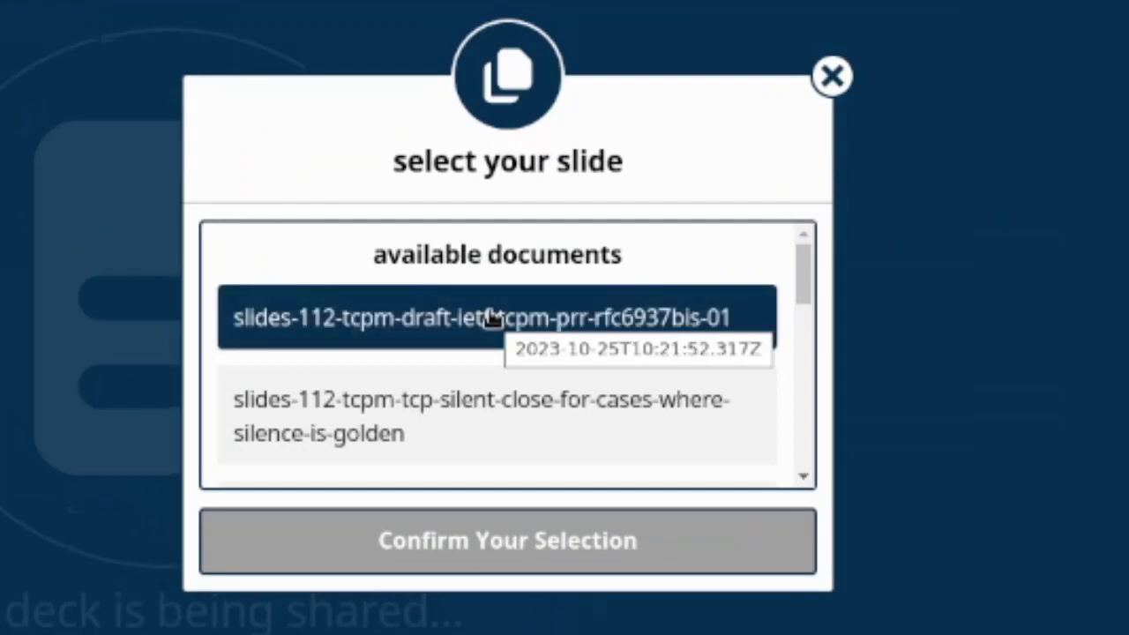
{"action": "scroll", "coordinate": [492, 319], "scroll_direction": "down", "scroll_amount": 2}
{"action": "scroll", "coordinate": [492, 319], "scroll_direction": "down", "scroll_amount": 6}
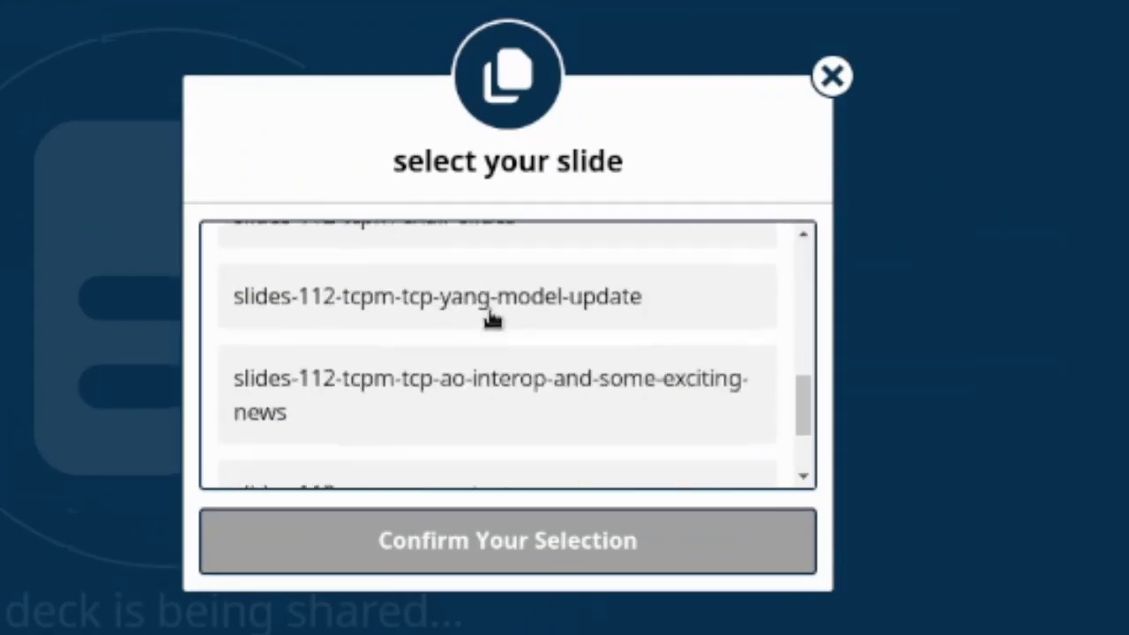
{"action": "left_click", "coordinate": [492, 319]}
{"action": "scroll", "coordinate": [492, 319], "scroll_direction": "up", "scroll_amount": 4}
{"action": "left_click", "coordinate": [490, 319]}
{"action": "scroll", "coordinate": [488, 316], "scroll_direction": "down", "scroll_amount": 1}
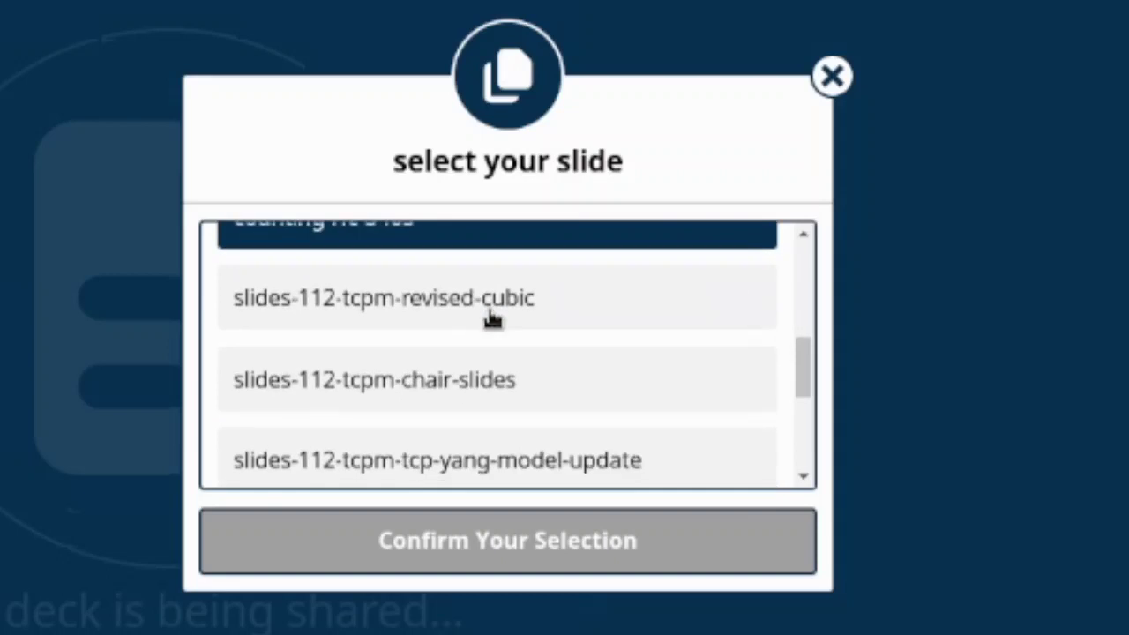
{"action": "left_click", "coordinate": [488, 306]}
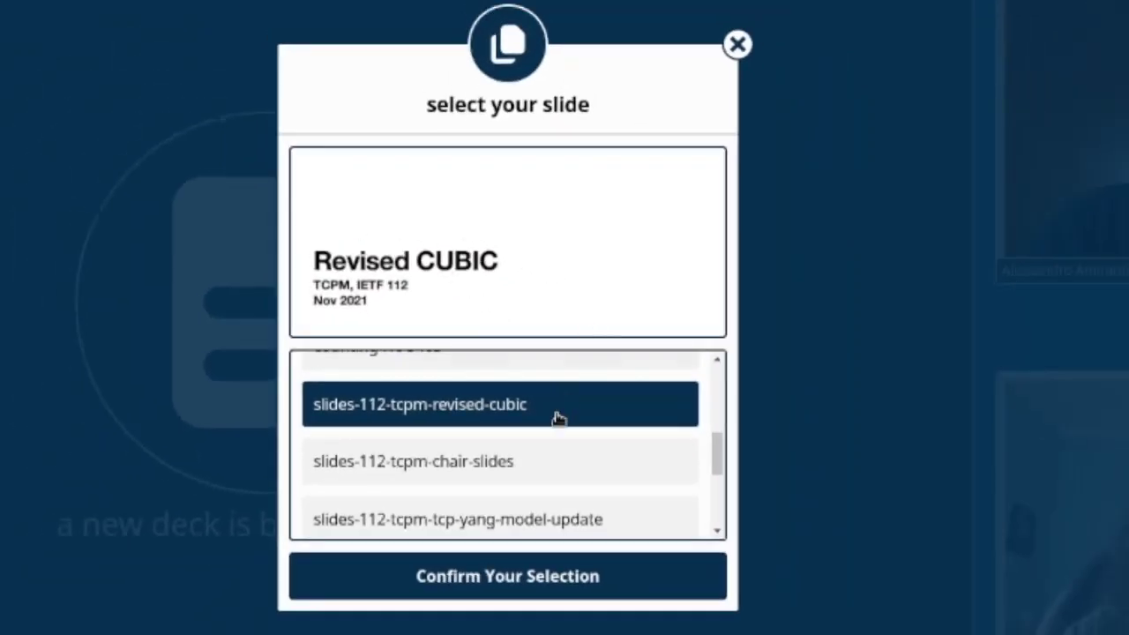
{"action": "left_click", "coordinate": [521, 585]}
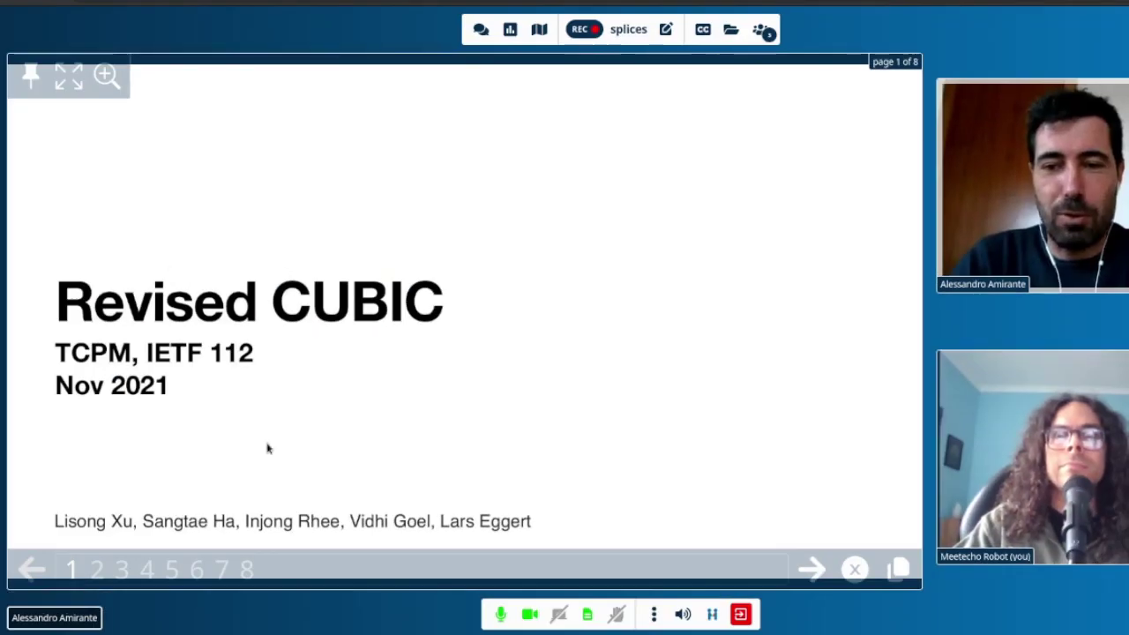
Jump through Revised CUBIC slides 1 to 6 using the page numbers
{"action": "left_click", "coordinate": [72, 570]}
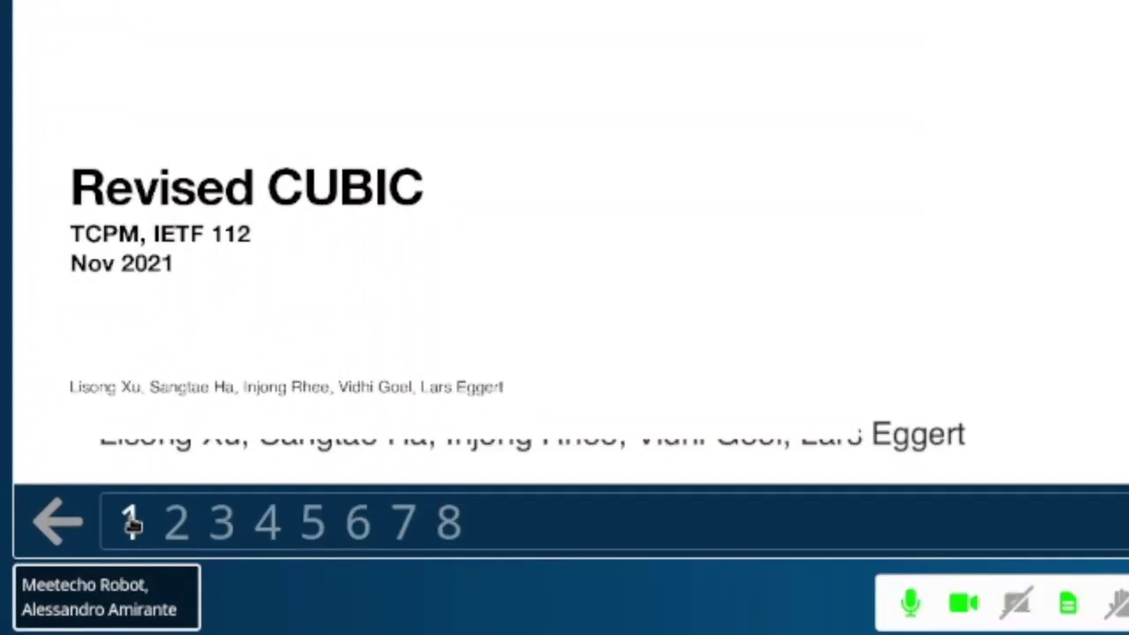
{"action": "left_click", "coordinate": [167, 522]}
{"action": "left_click", "coordinate": [221, 524]}
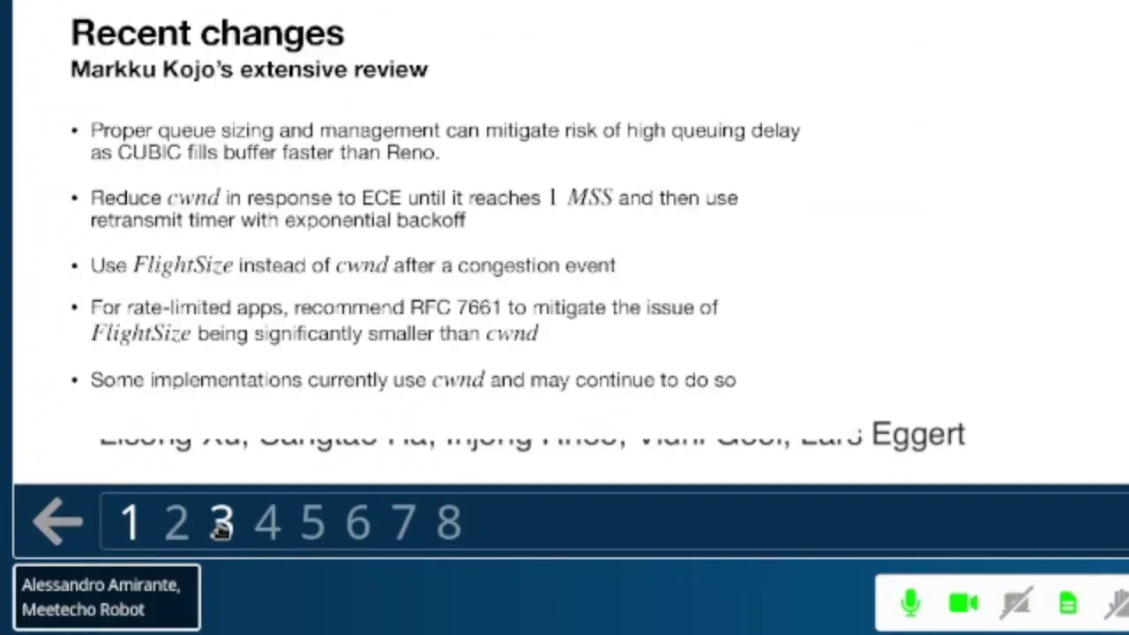
{"action": "left_click", "coordinate": [265, 526]}
{"action": "left_click", "coordinate": [303, 533]}
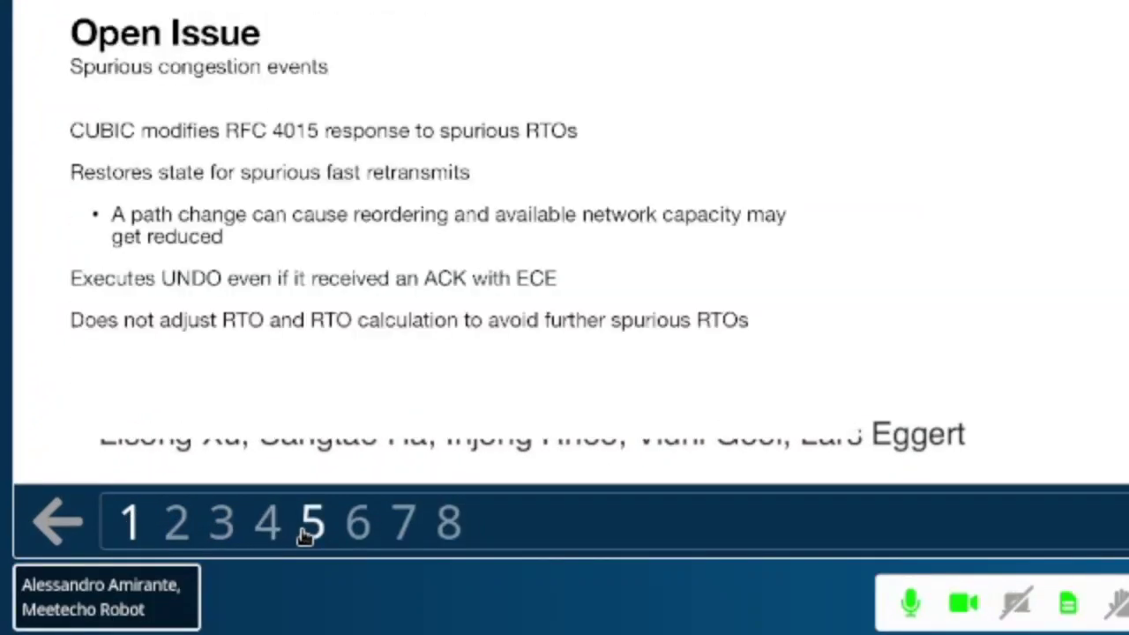
{"action": "left_click", "coordinate": [356, 530]}
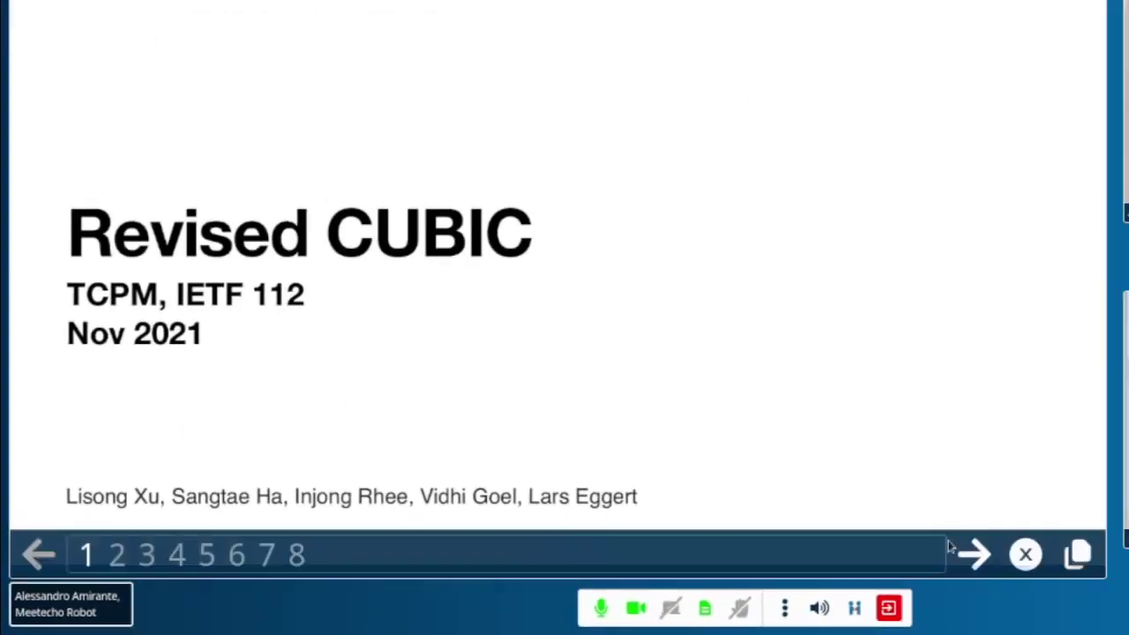
Advance with the next-page arrow to Open Issue, visit slide 7, then return to slide 4
{"action": "left_click", "coordinate": [977, 557]}
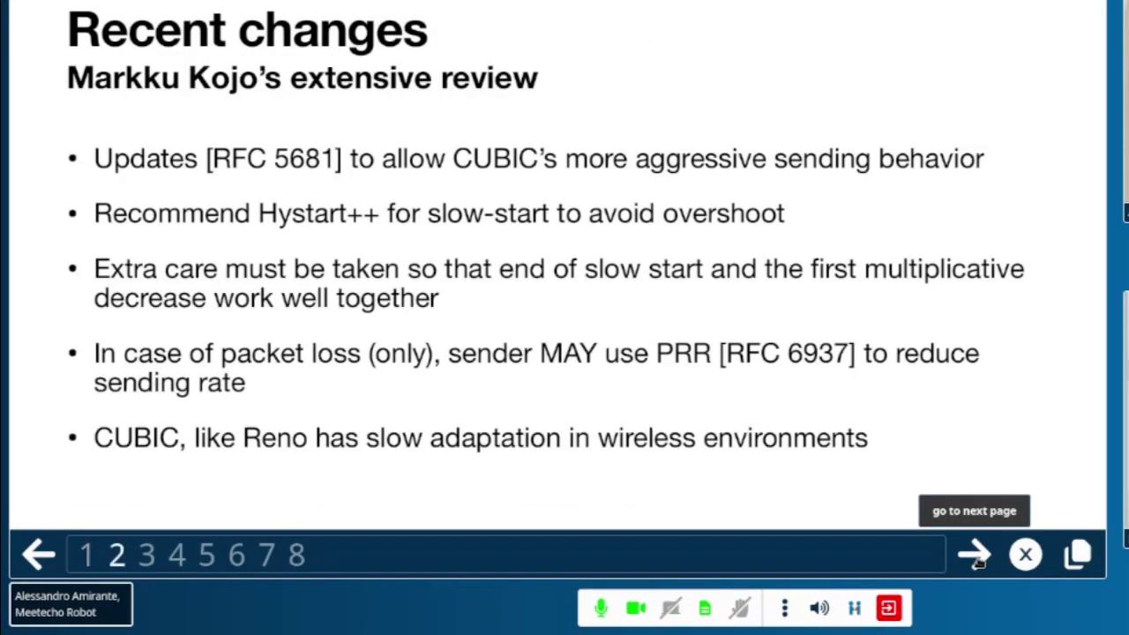
{"action": "left_click", "coordinate": [976, 558]}
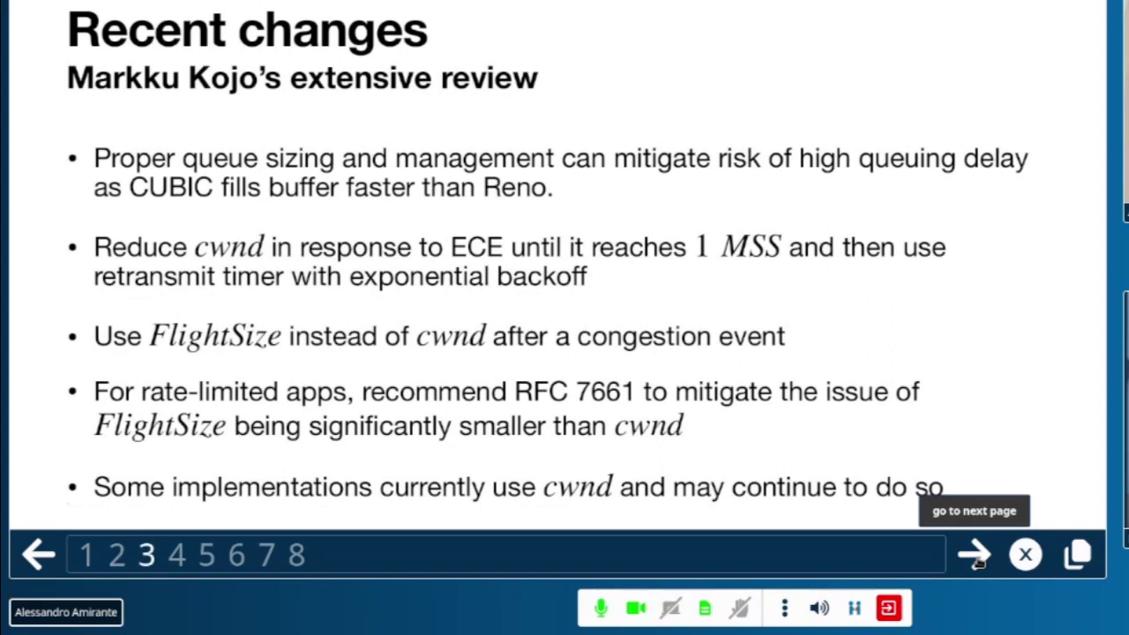
{"action": "left_click", "coordinate": [977, 557]}
{"action": "left_click", "coordinate": [977, 557]}
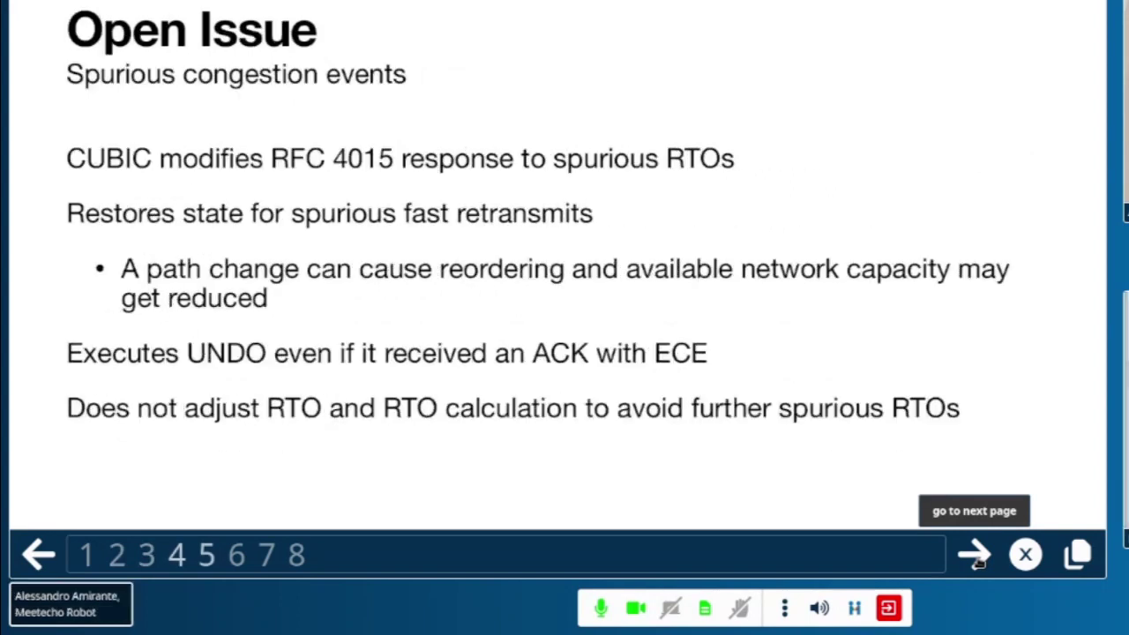
{"action": "left_click", "coordinate": [268, 556]}
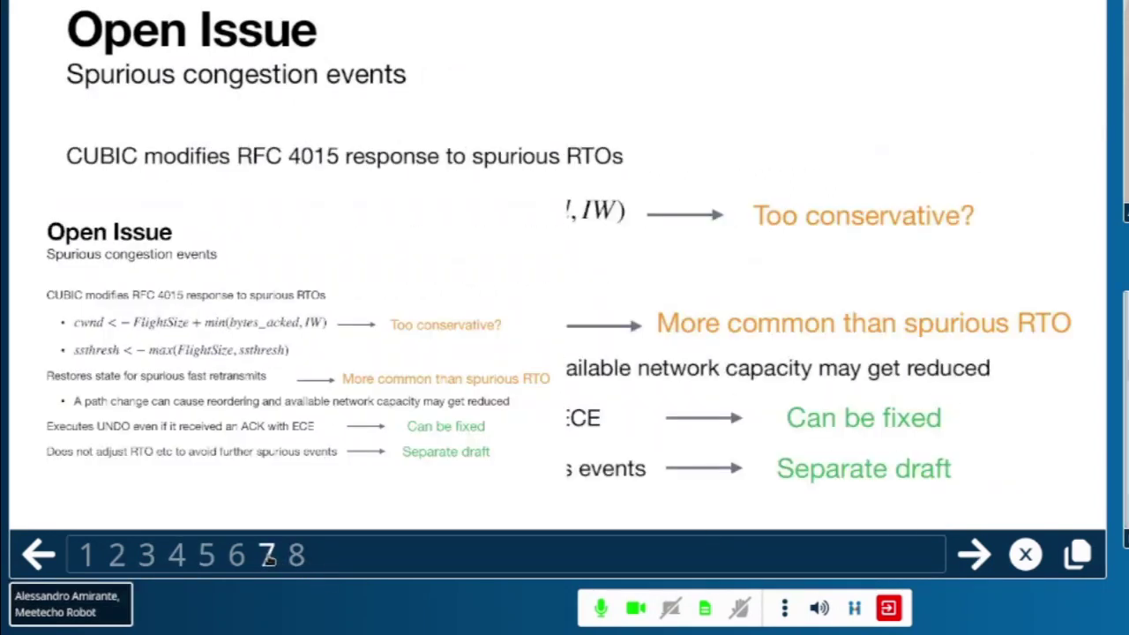
{"action": "left_click", "coordinate": [176, 555]}
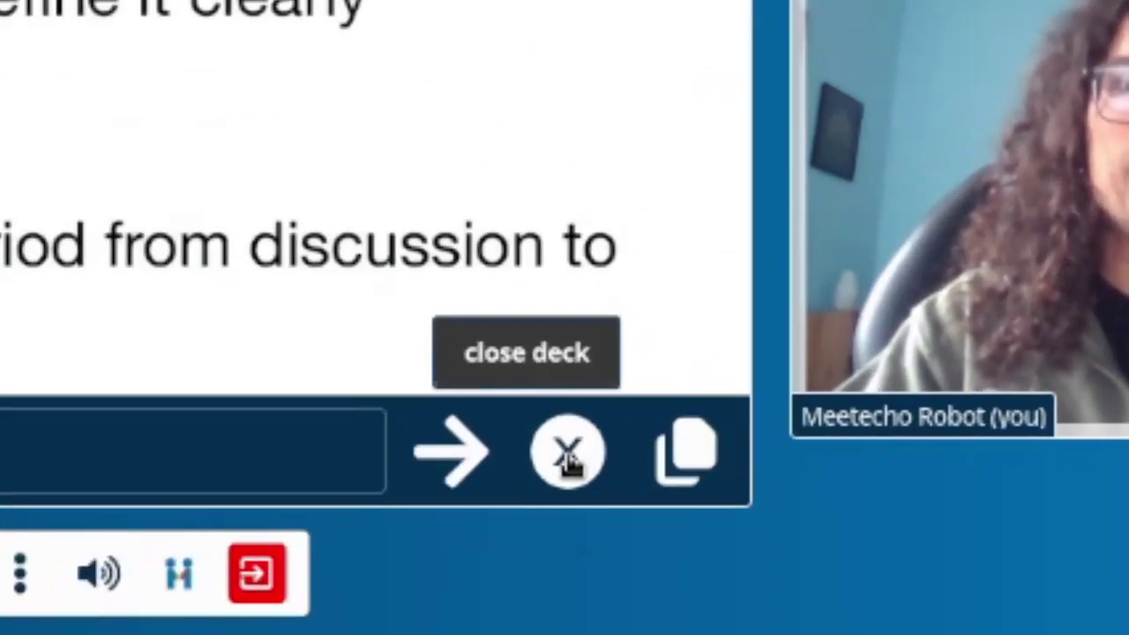
Switch the presentation to the TCP Silent Close slide deck
{"action": "left_click", "coordinate": [695, 460]}
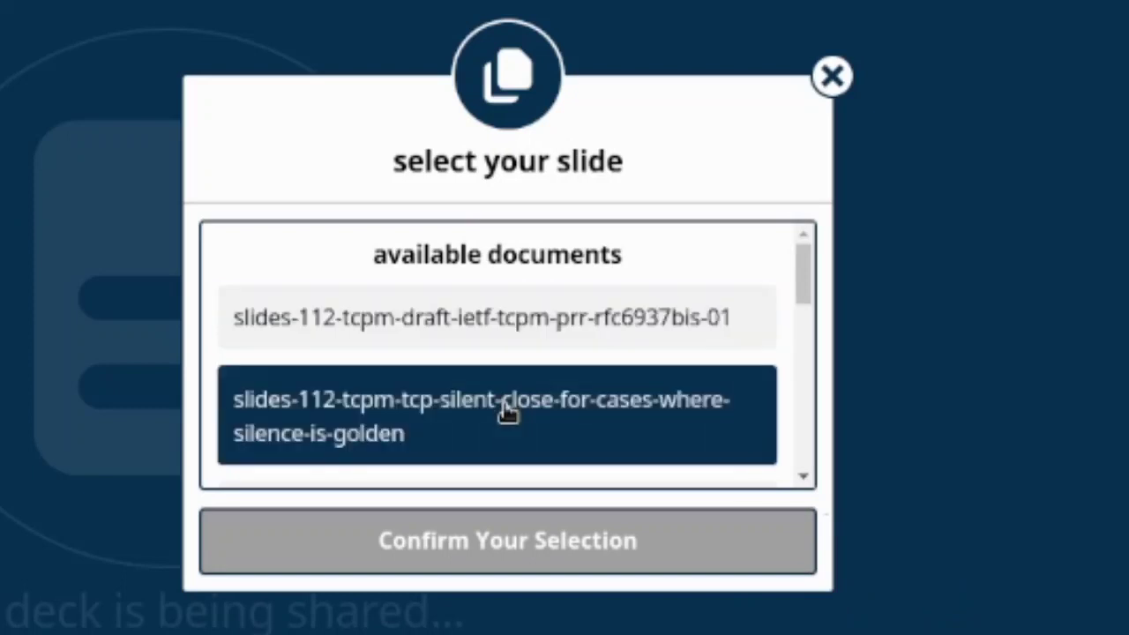
{"action": "left_click", "coordinate": [505, 410]}
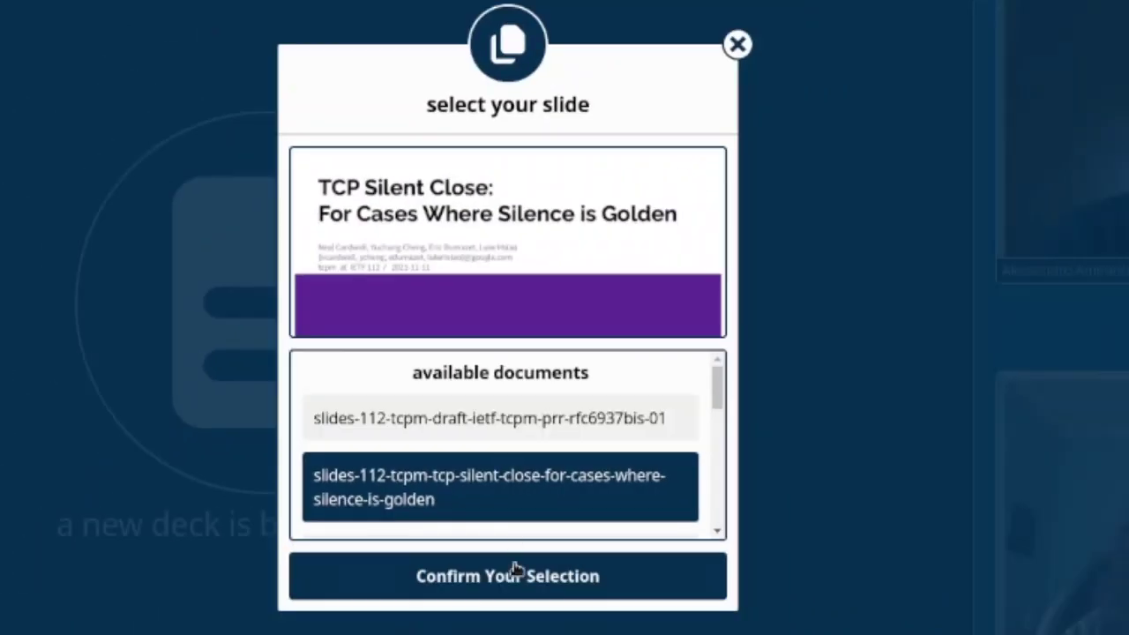
{"action": "left_click", "coordinate": [518, 579]}
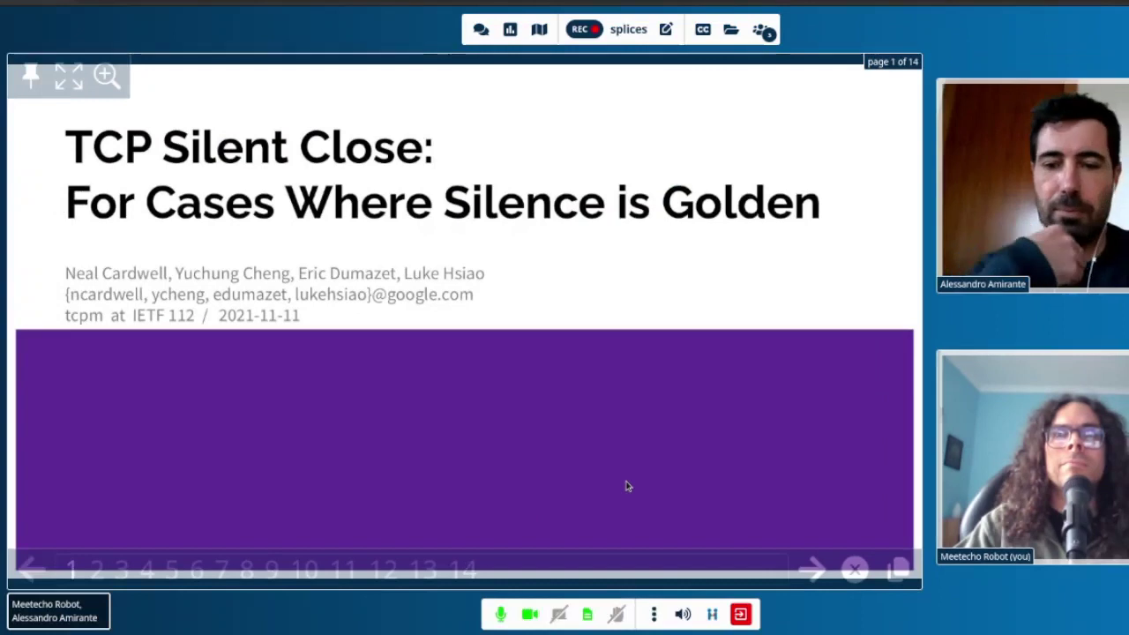
Visit slides 8, 9, 10 and 6 of the Silent Close deck, then close it
{"action": "left_click", "coordinate": [247, 571]}
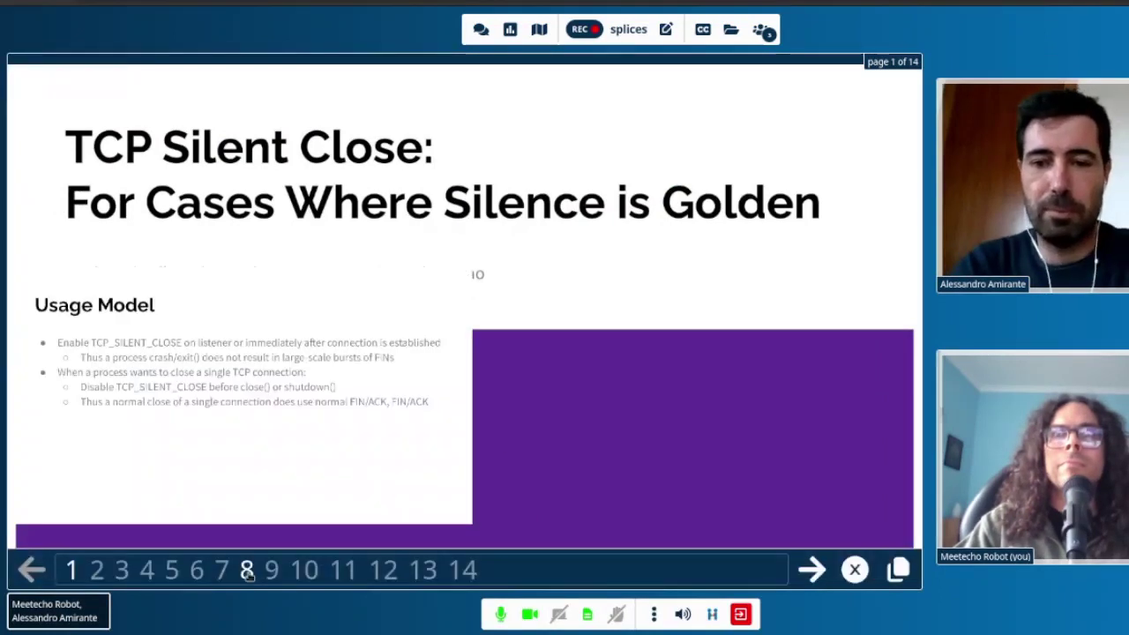
{"action": "left_click", "coordinate": [272, 570]}
{"action": "left_click", "coordinate": [301, 573]}
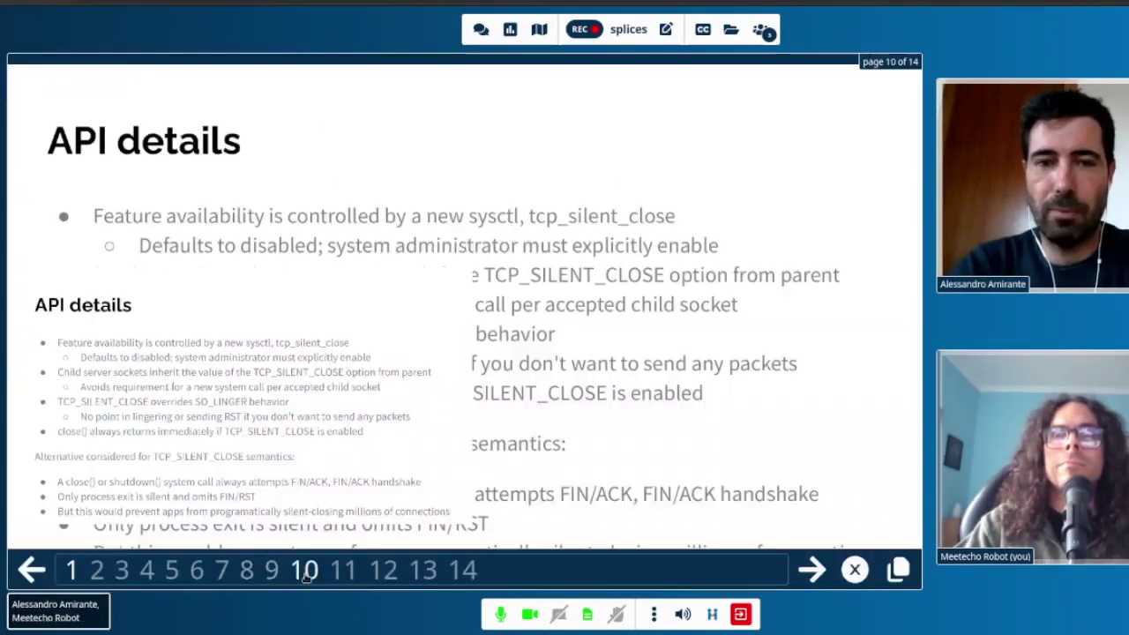
{"action": "left_click", "coordinate": [197, 572]}
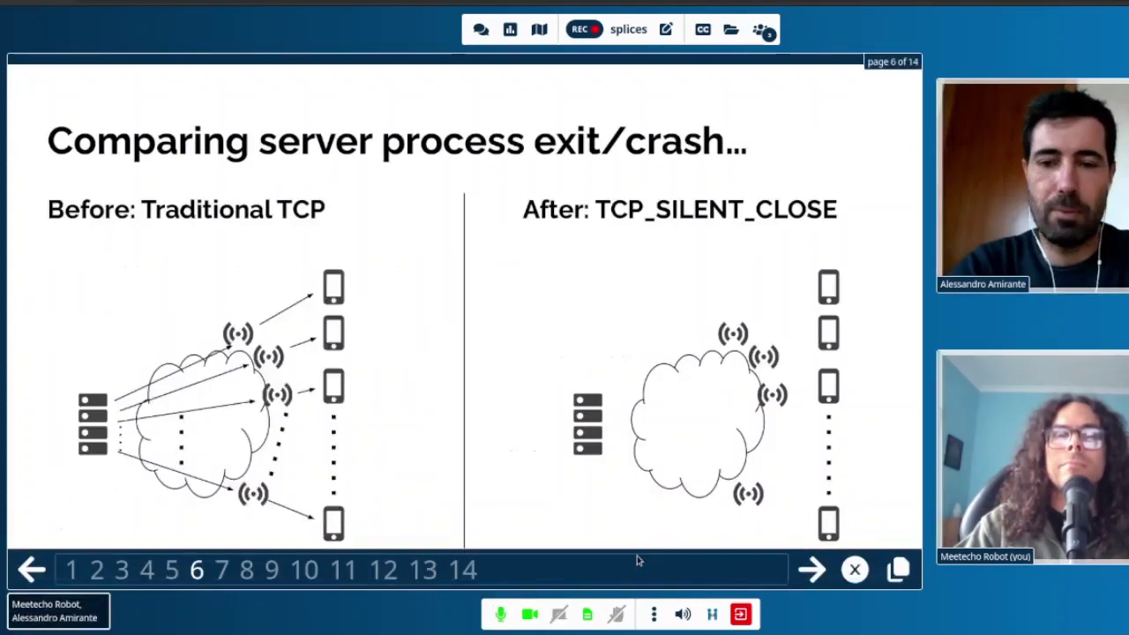
{"action": "left_click", "coordinate": [855, 570]}
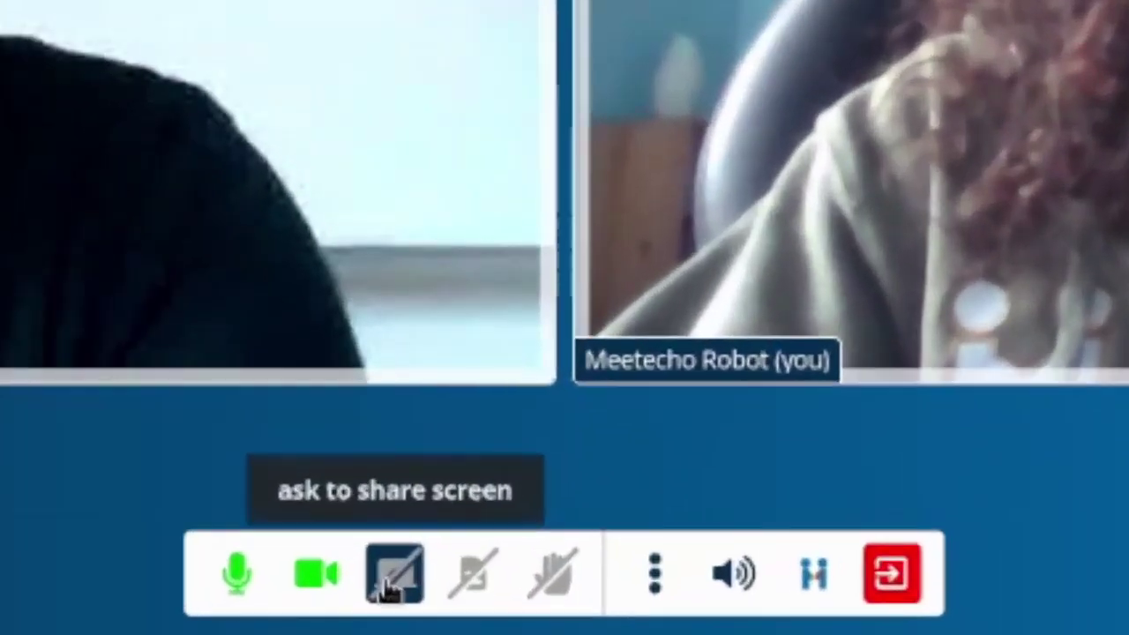
Request screen sharing, accept, and share the ietf109-mops PDF viewer window
{"action": "left_click", "coordinate": [393, 577]}
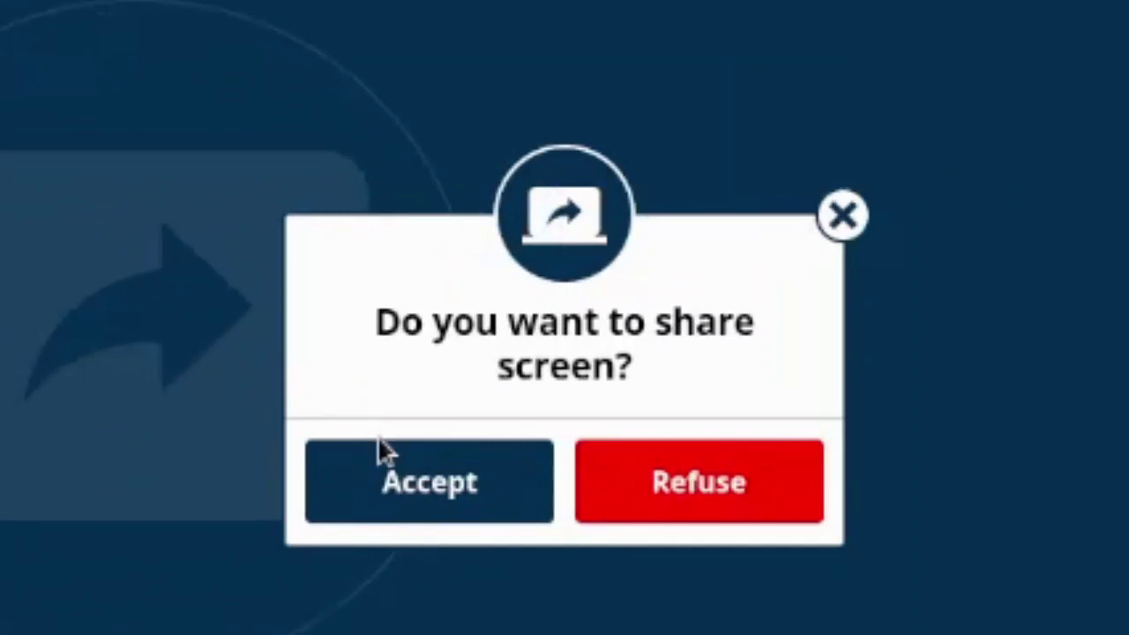
{"action": "left_click", "coordinate": [441, 494]}
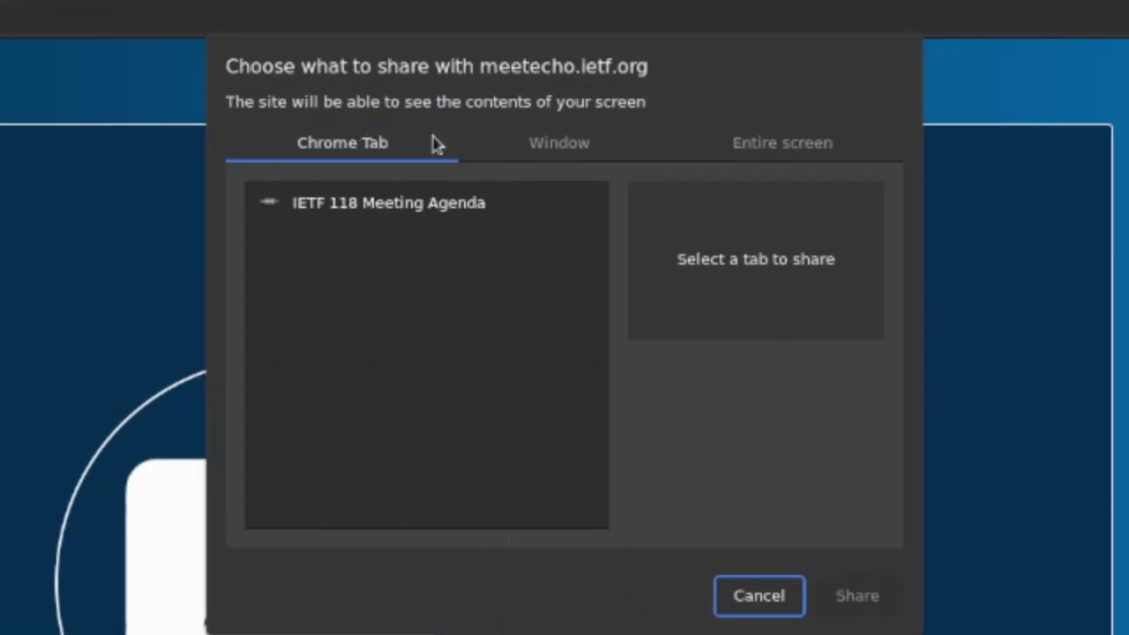
{"action": "left_click", "coordinate": [569, 150]}
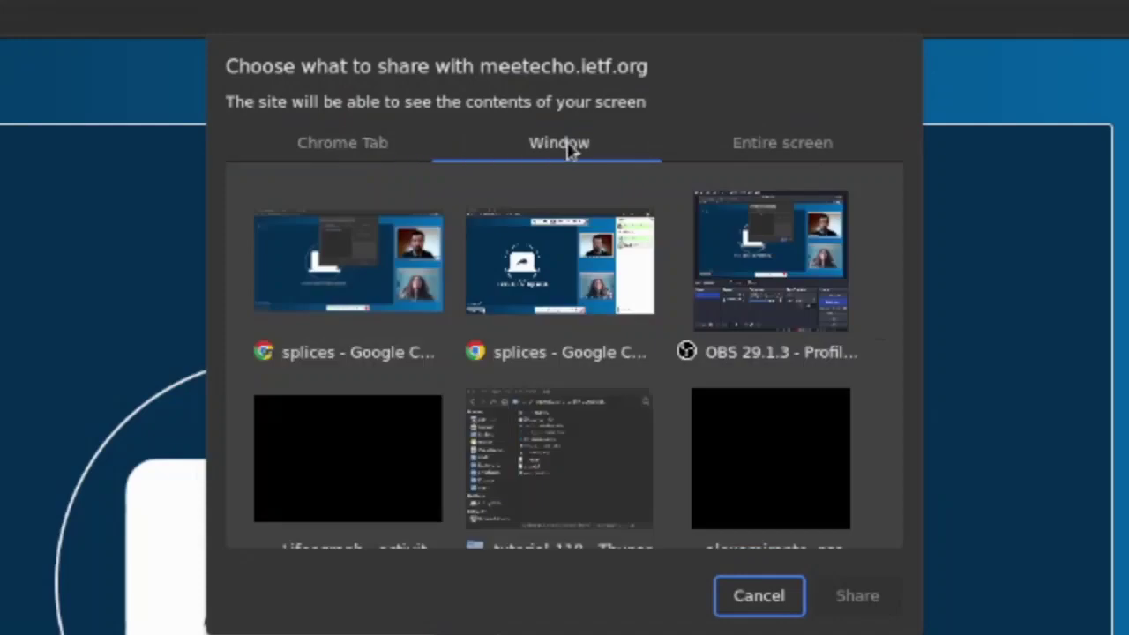
{"action": "scroll", "coordinate": [569, 384], "scroll_direction": "down", "scroll_amount": 5}
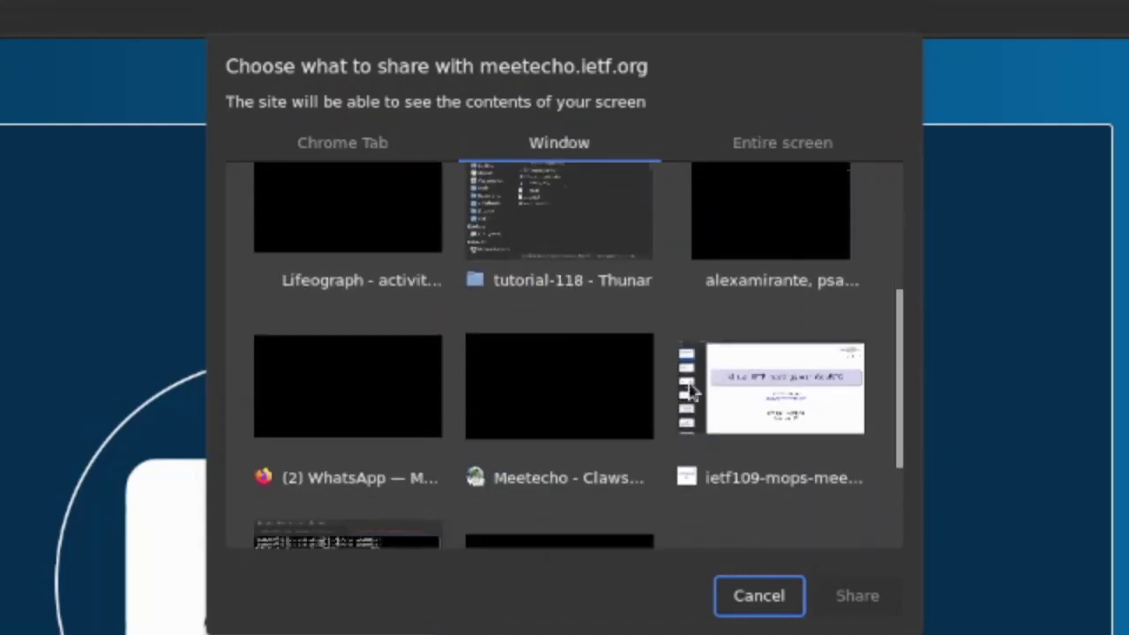
{"action": "left_click", "coordinate": [766, 397]}
{"action": "left_click", "coordinate": [858, 596]}
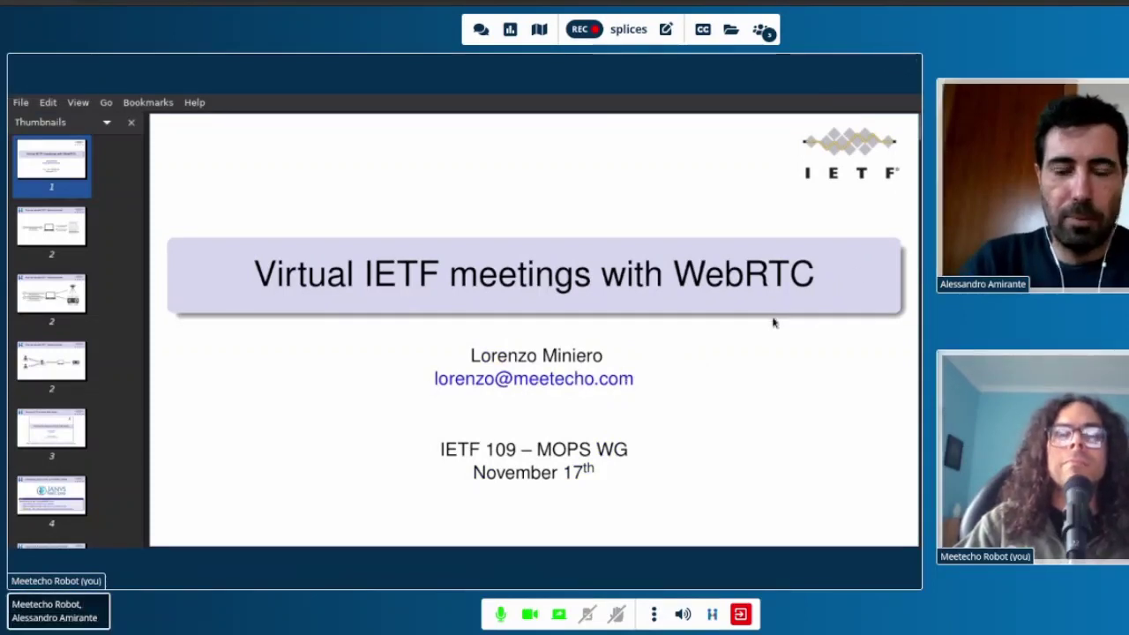
Page the shared PDF forward to the WebRTC VideoRoom diagram slide, then stop screen sharing
{"action": "key", "text": "Page_Down"}
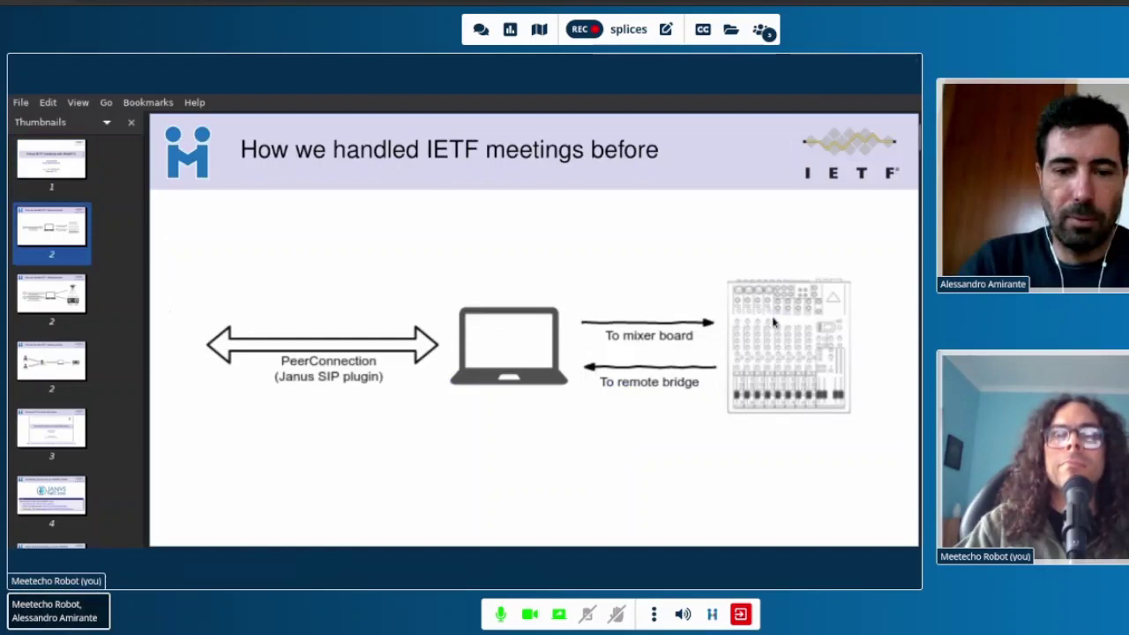
{"action": "key", "text": "Page_Down"}
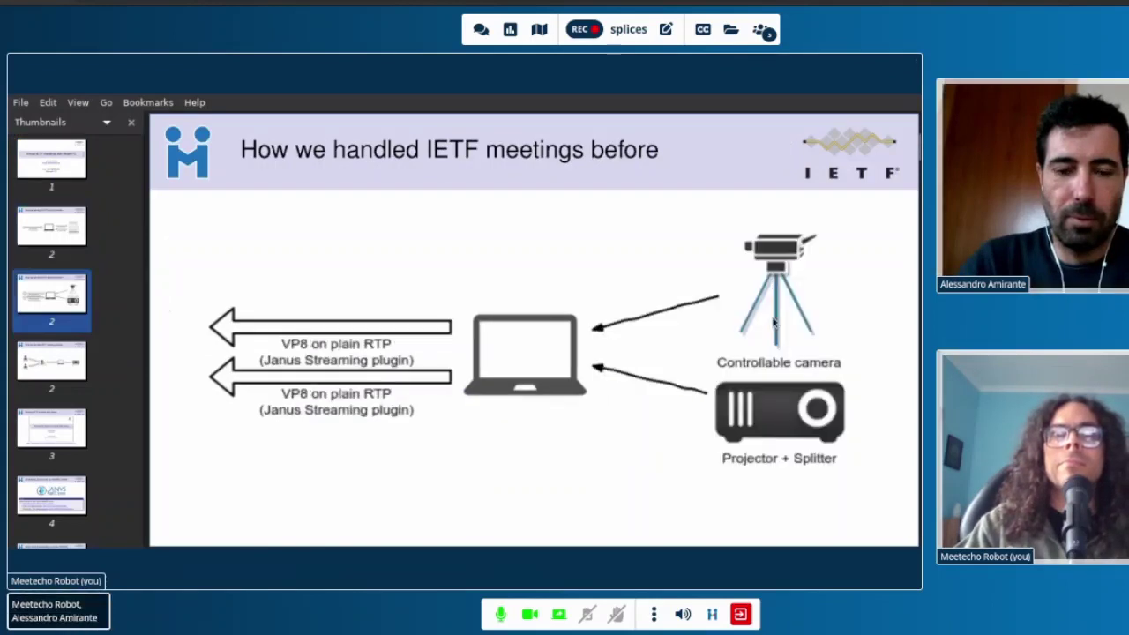
{"action": "key", "text": "Page_Down"}
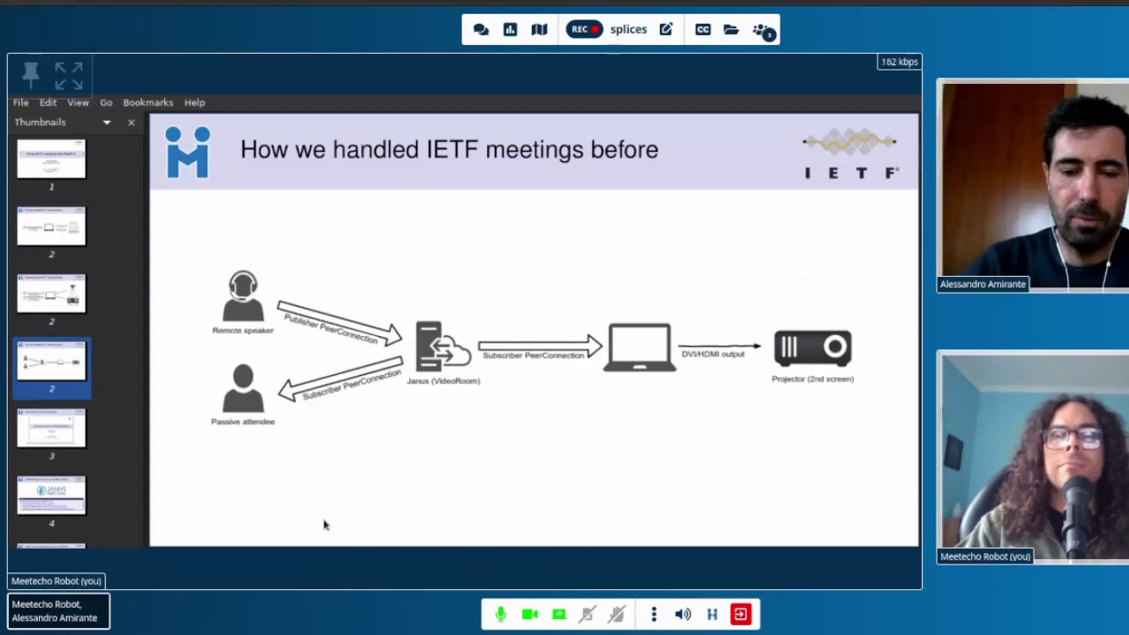
{"action": "left_click", "coordinate": [558, 615]}
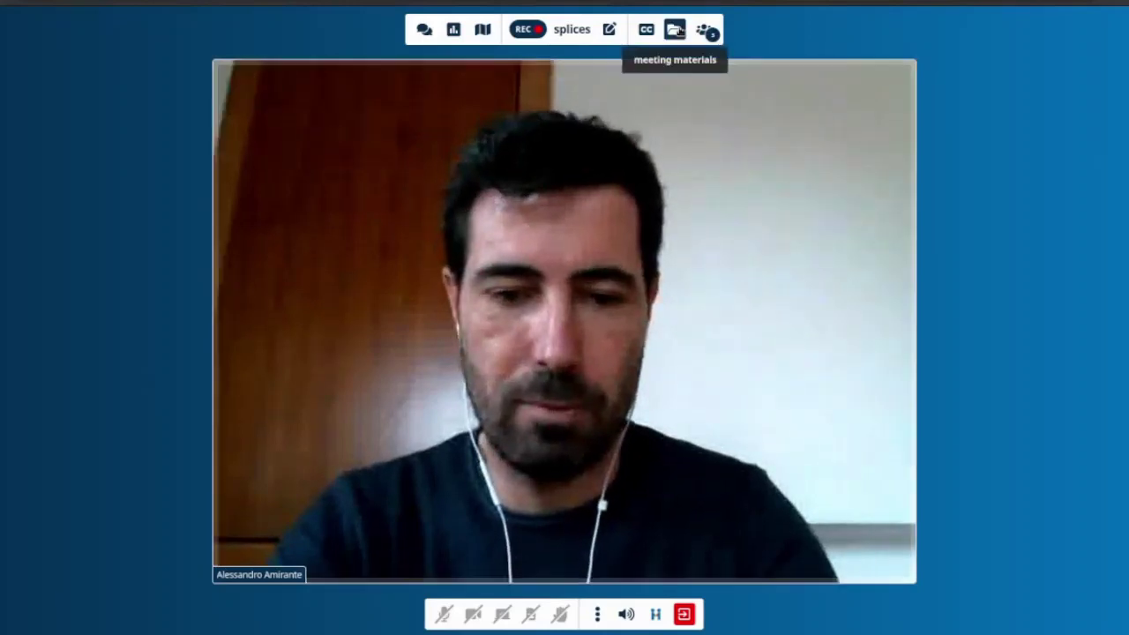
Open the meeting materials list, scroll through it, and refresh the documents
{"action": "left_click", "coordinate": [675, 31]}
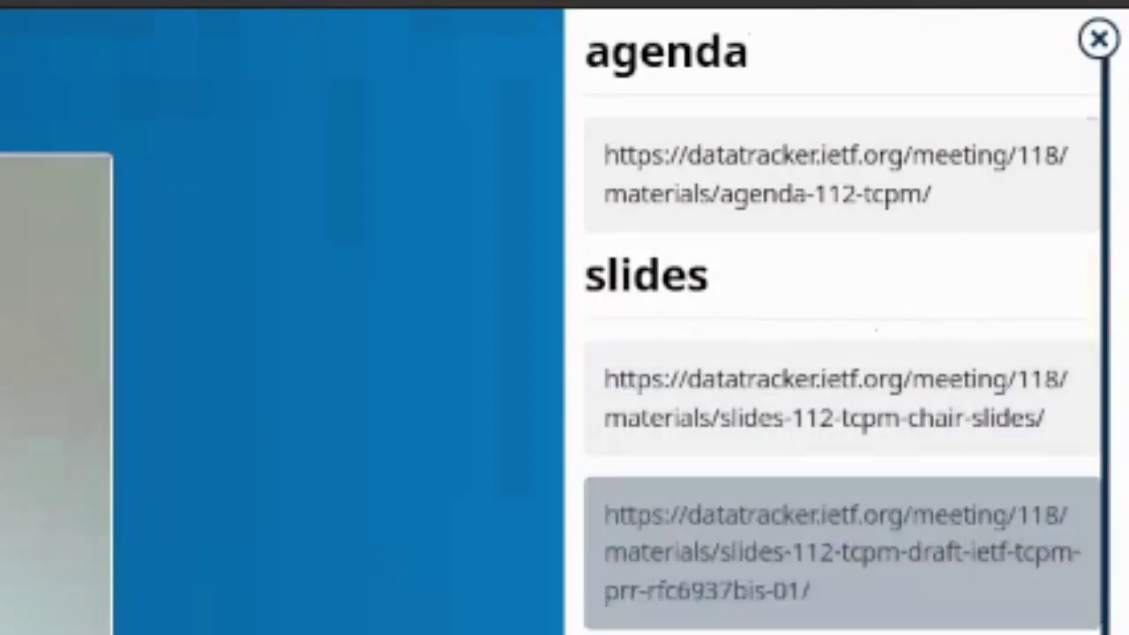
{"action": "scroll", "coordinate": [1023, 259], "scroll_direction": "down", "scroll_amount": 3}
{"action": "scroll", "coordinate": [1025, 254], "scroll_direction": "up", "scroll_amount": 3}
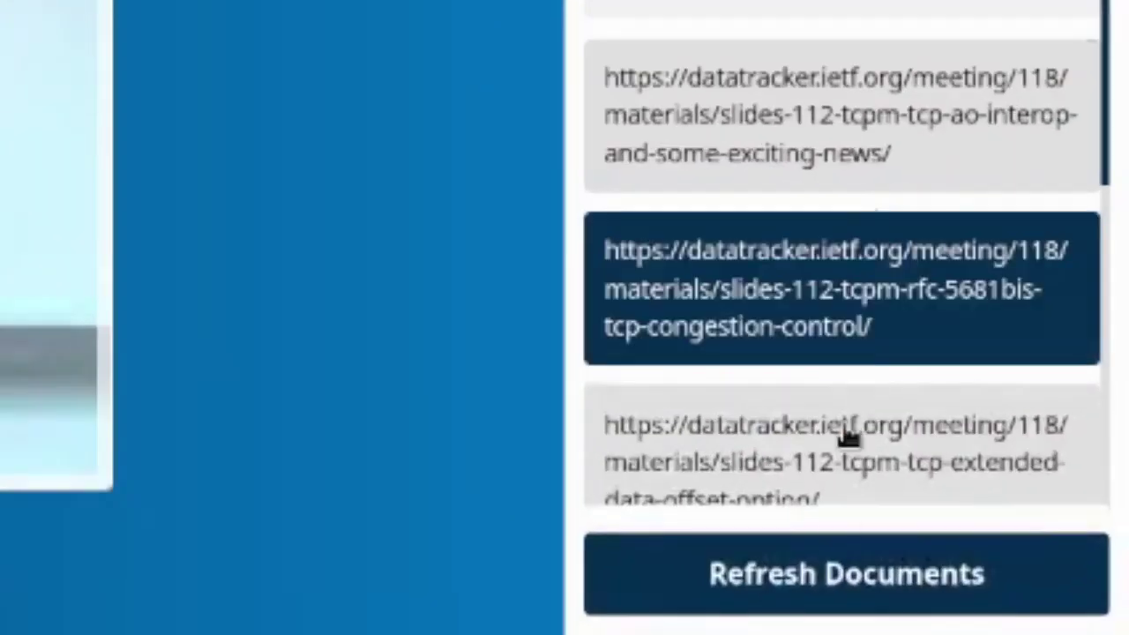
{"action": "left_click", "coordinate": [842, 592]}
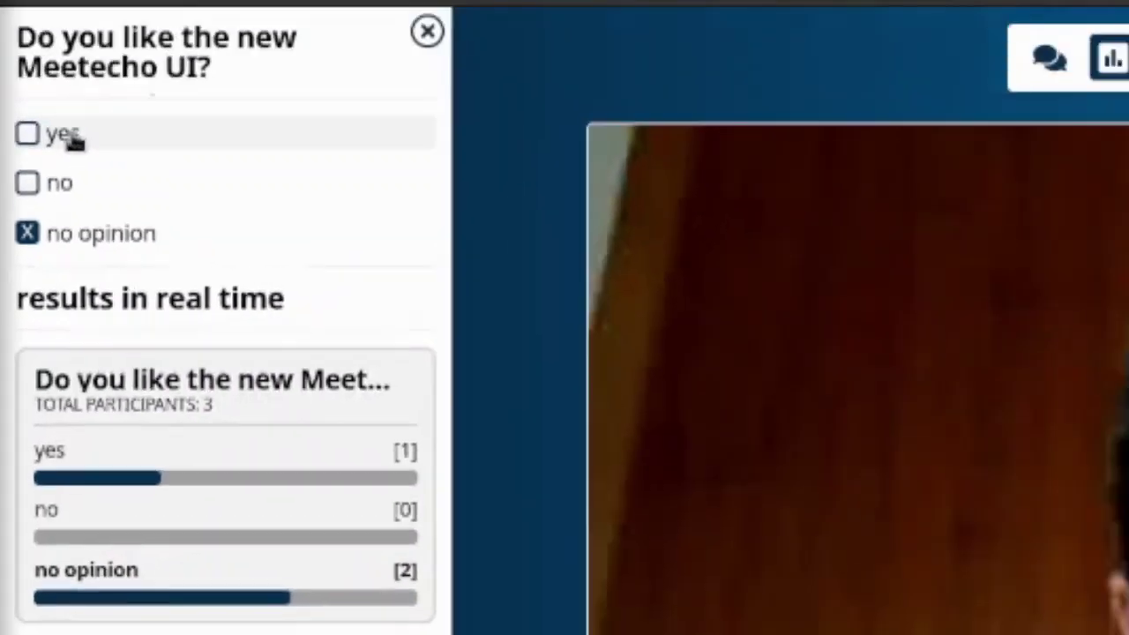
Change the poll vote from no opinion to yes
{"action": "left_click", "coordinate": [92, 2]}
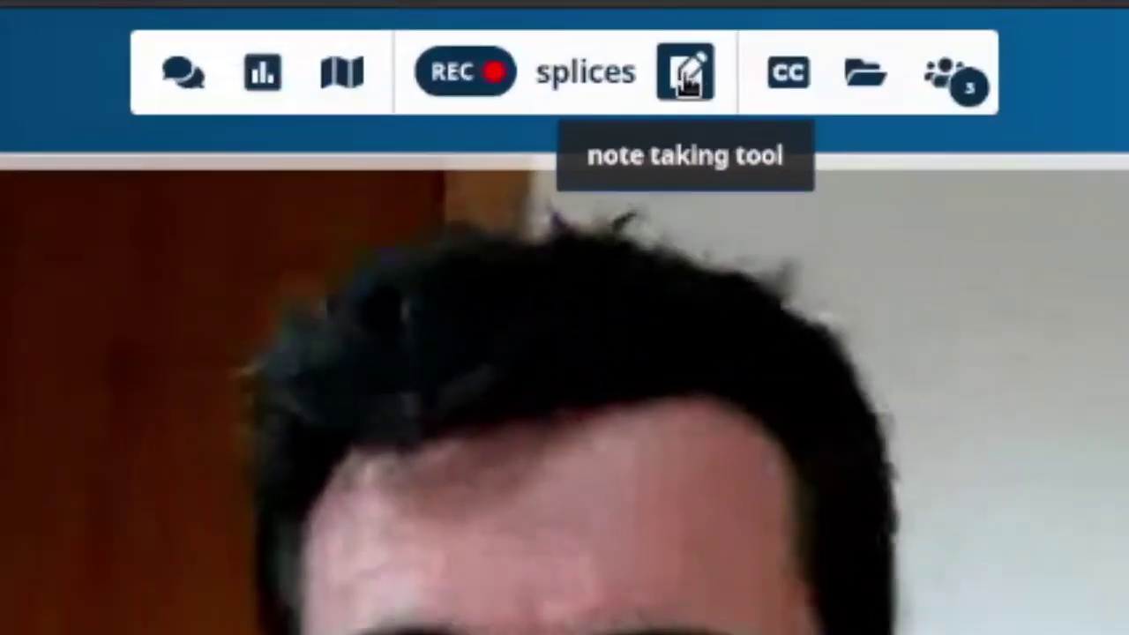
Open the HedgeDoc shared notes and begin typing 'Thi' on the first line
{"action": "left_click", "coordinate": [687, 77]}
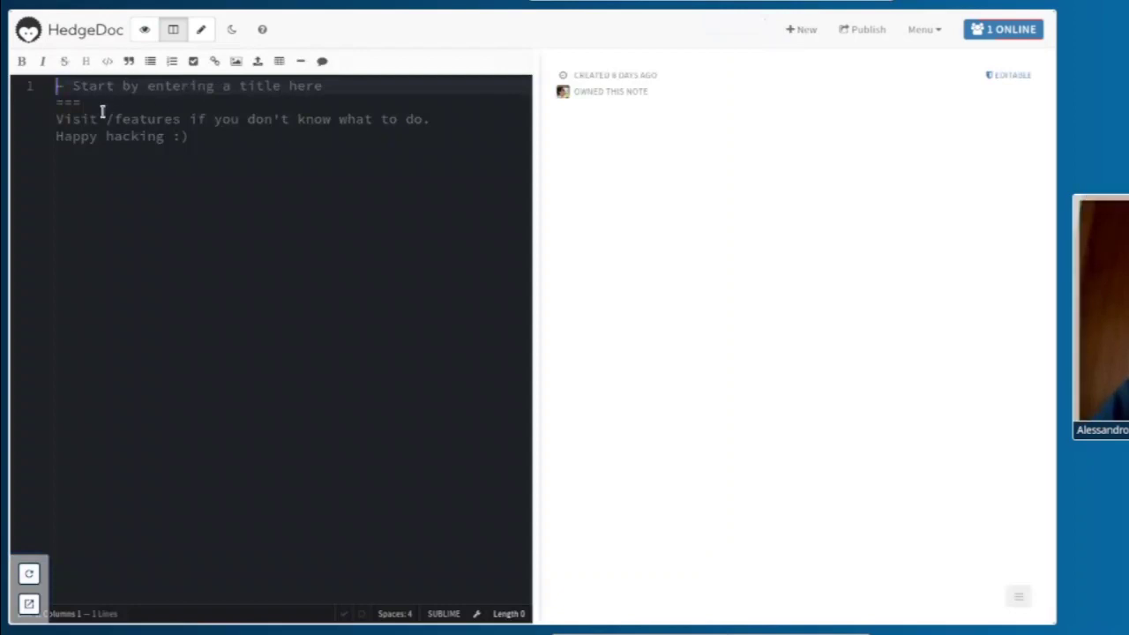
{"action": "type", "text": "This i"}
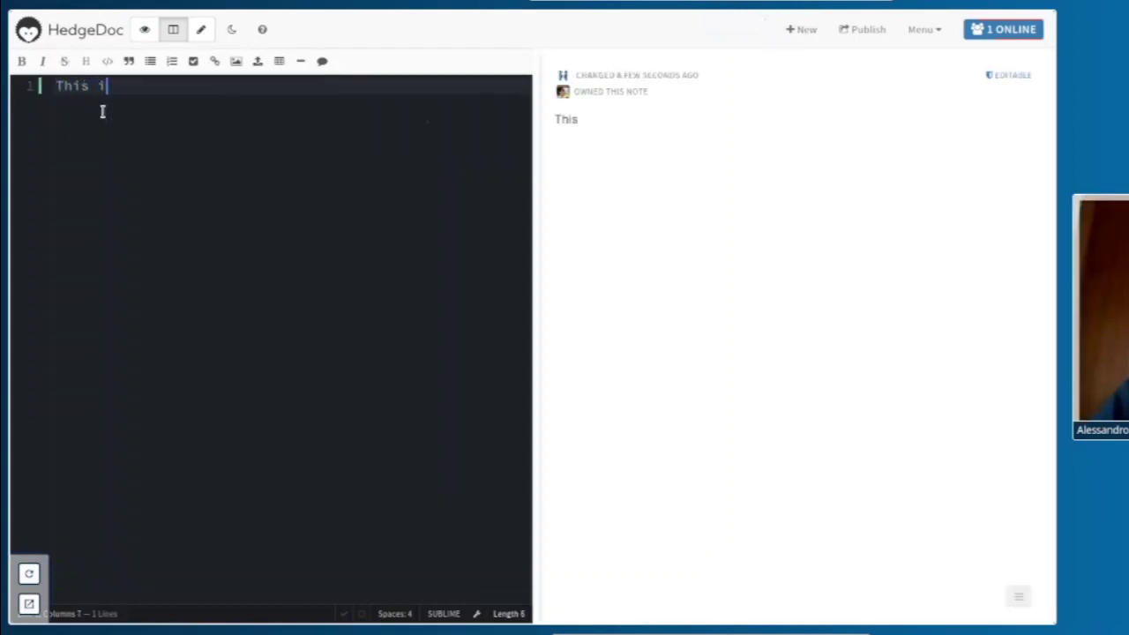